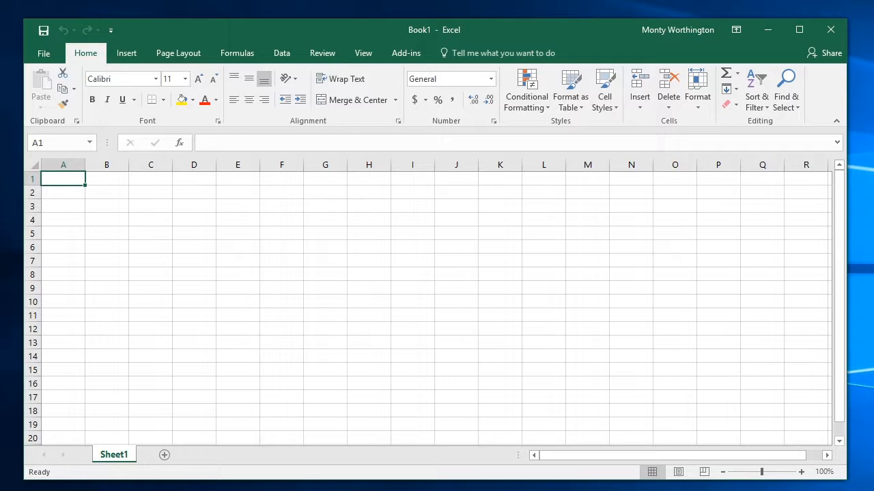
Enable the Labelright Excel add-in alongside Kwikcount2 and confirm the add-in selection.
click(43, 53)
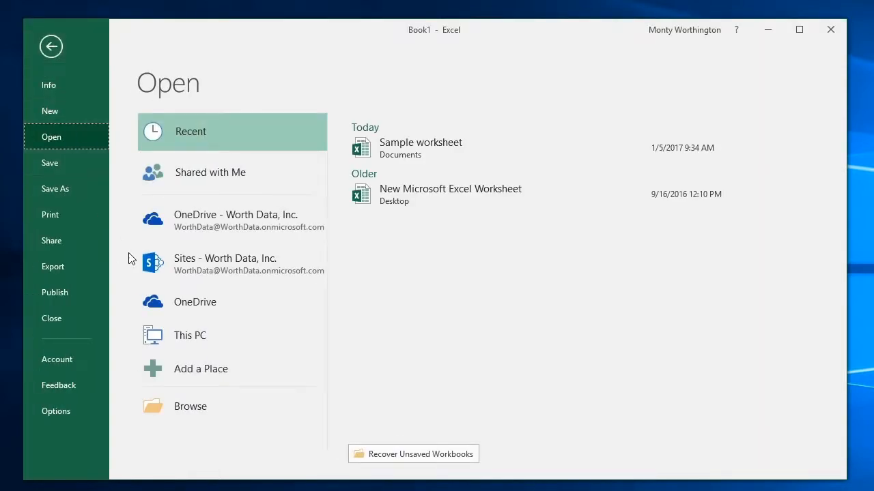
click(83, 415)
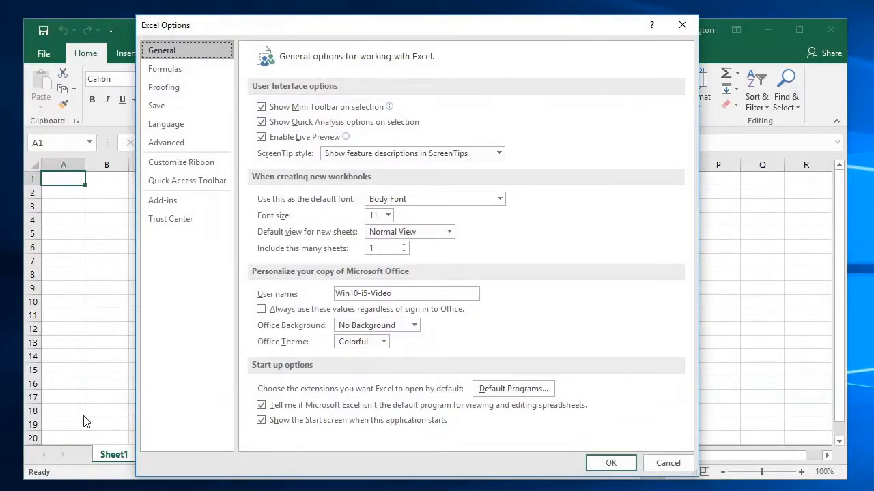
click(199, 204)
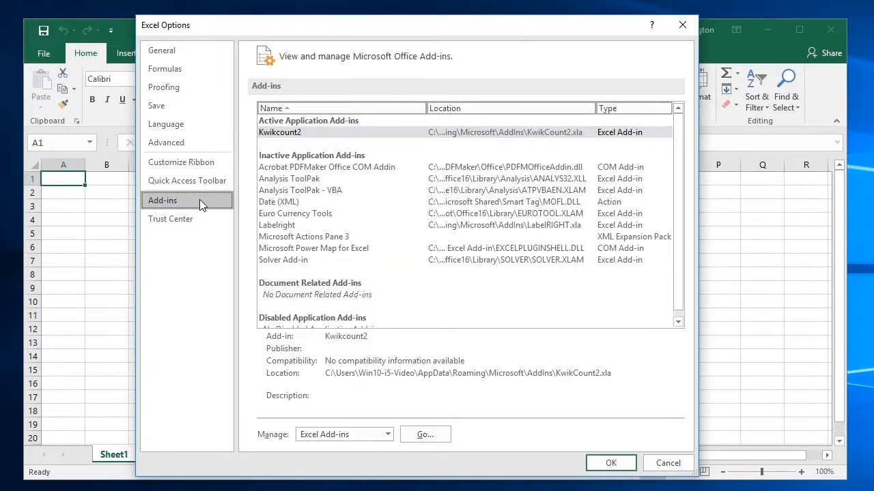
click(426, 435)
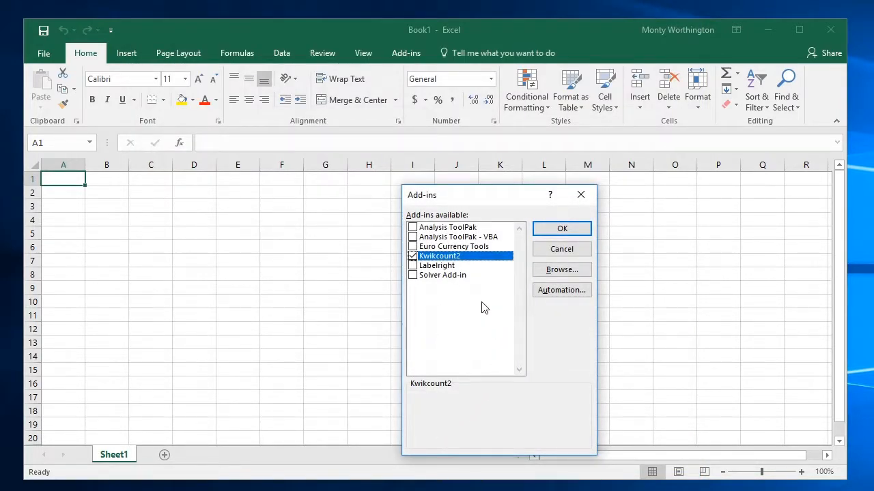
click(412, 266)
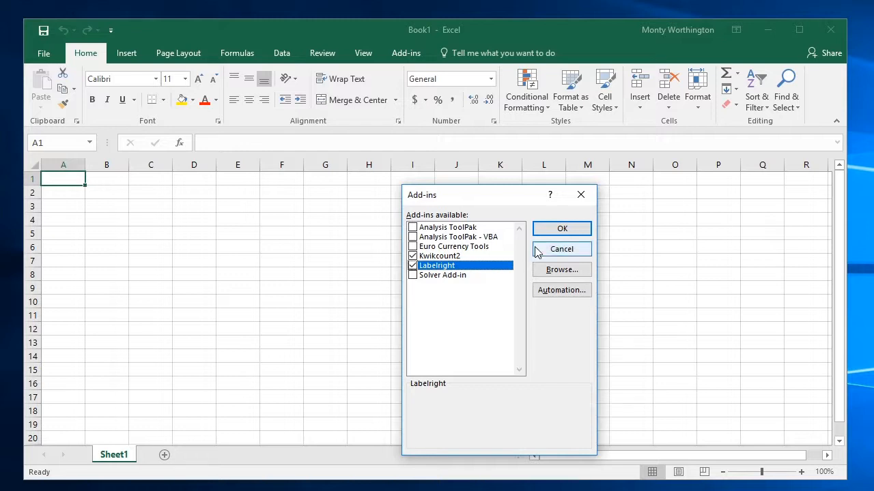
click(562, 230)
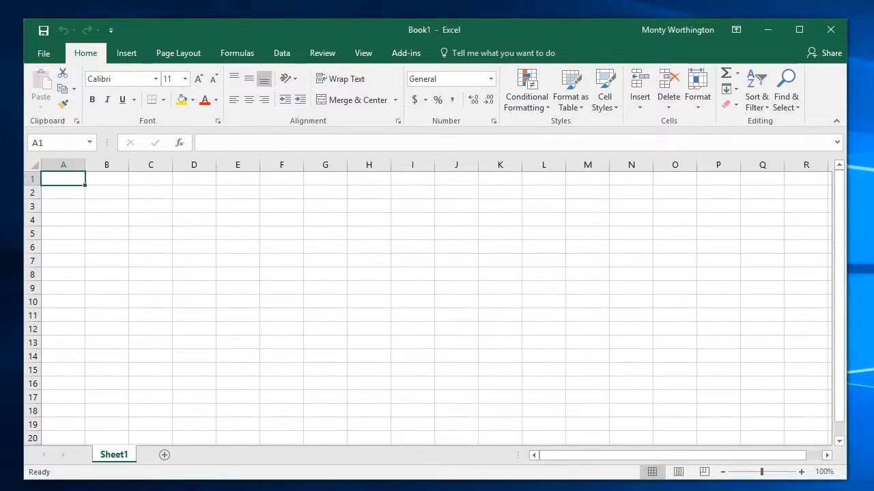
Open the Print Labels command of LabelRIGHT from the Worth Data add-in.
click(422, 52)
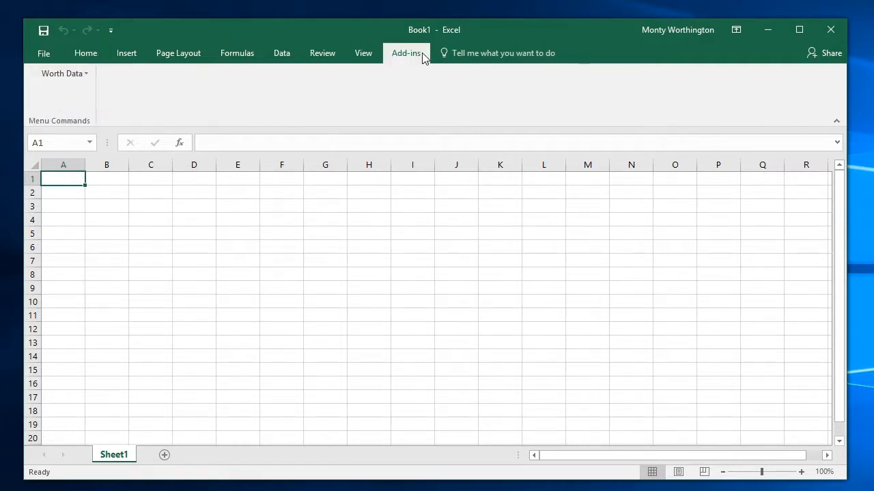
click(84, 76)
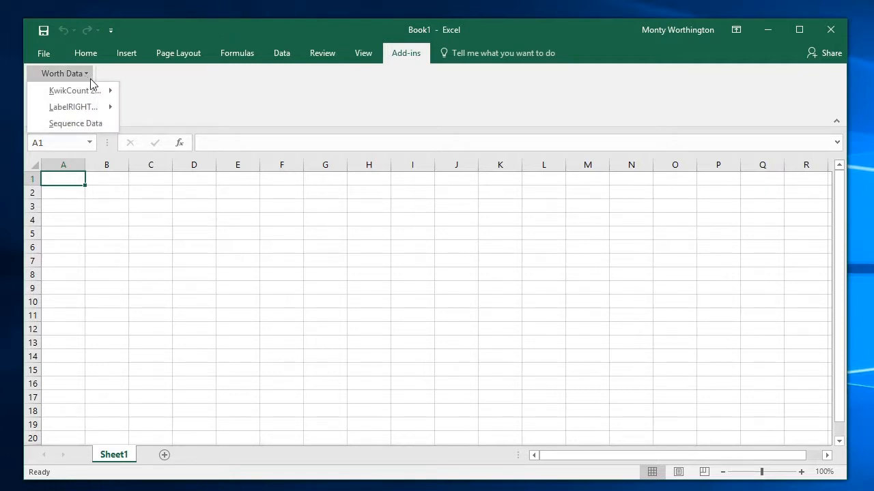
mouse_move(109, 114)
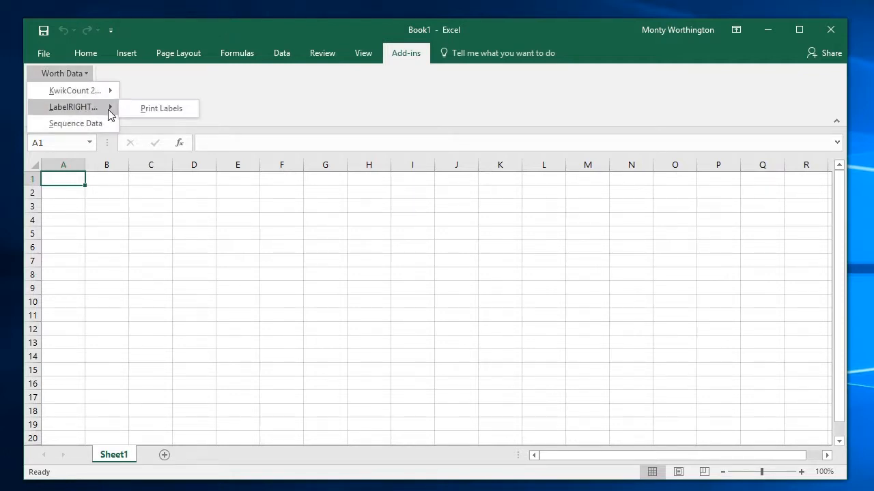
click(187, 112)
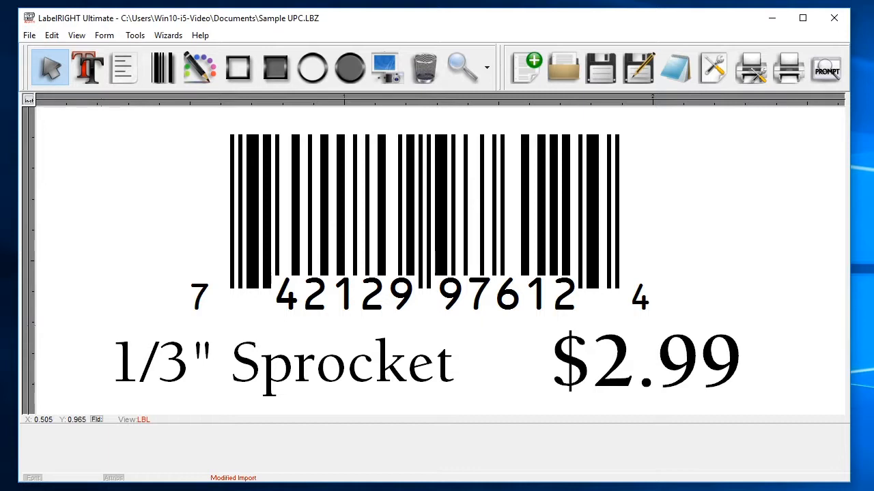
Check in LabelRIGHT Ultimate whether Data Import Allowed is enabled for the UPC barcode, the sprocket description and the price field.
double_click(539, 230)
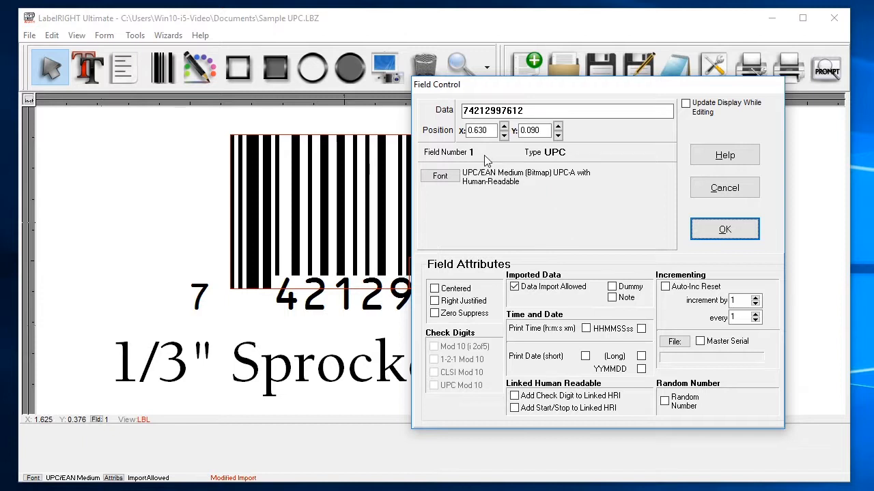
click(710, 232)
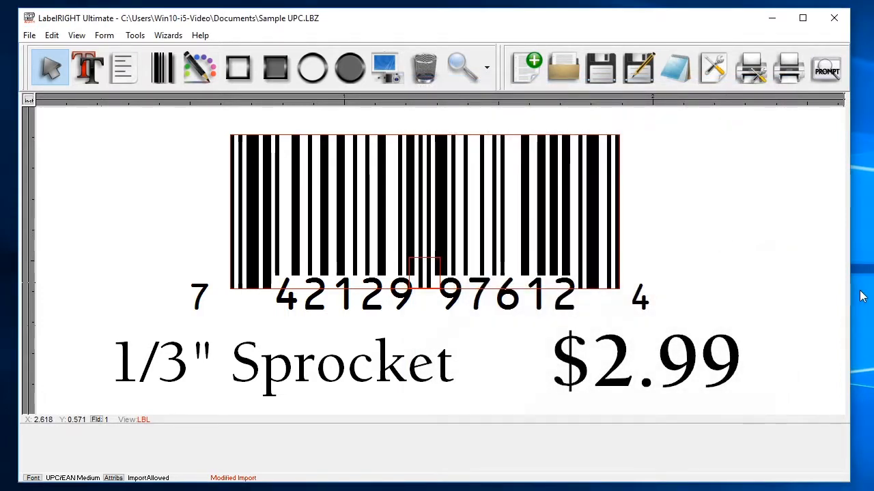
double_click(411, 365)
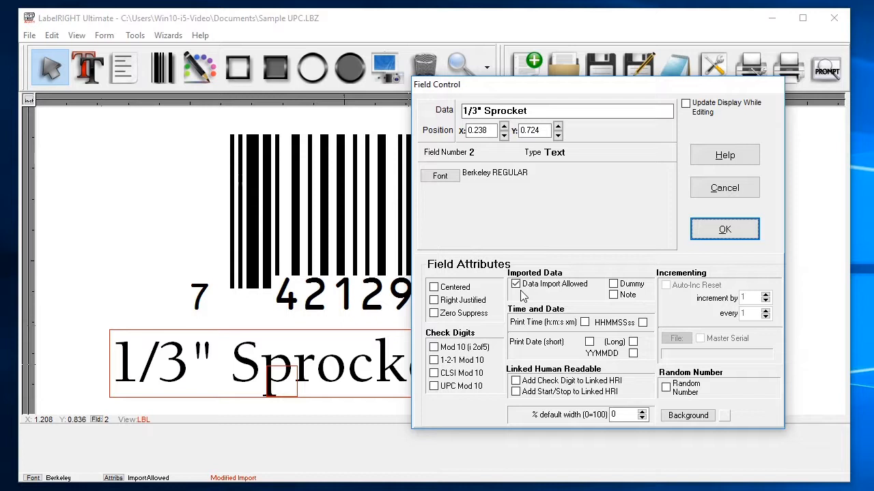
click(712, 242)
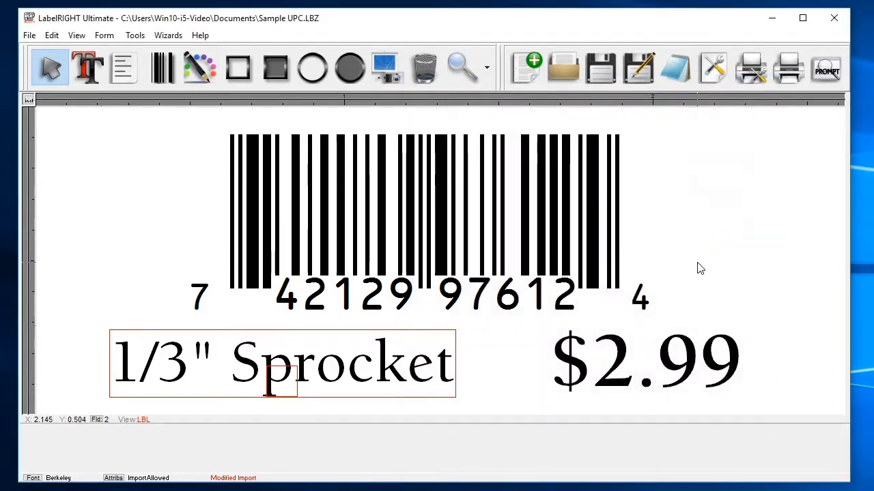
double_click(700, 374)
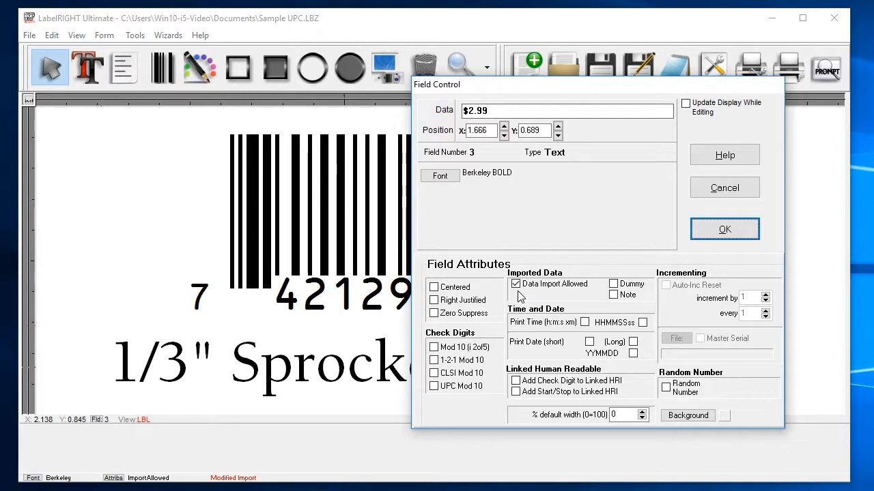
click(709, 236)
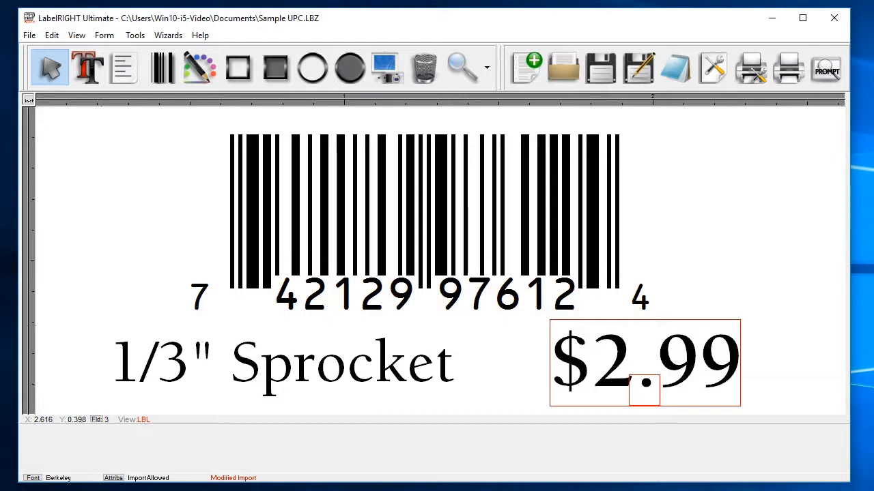
click(812, 385)
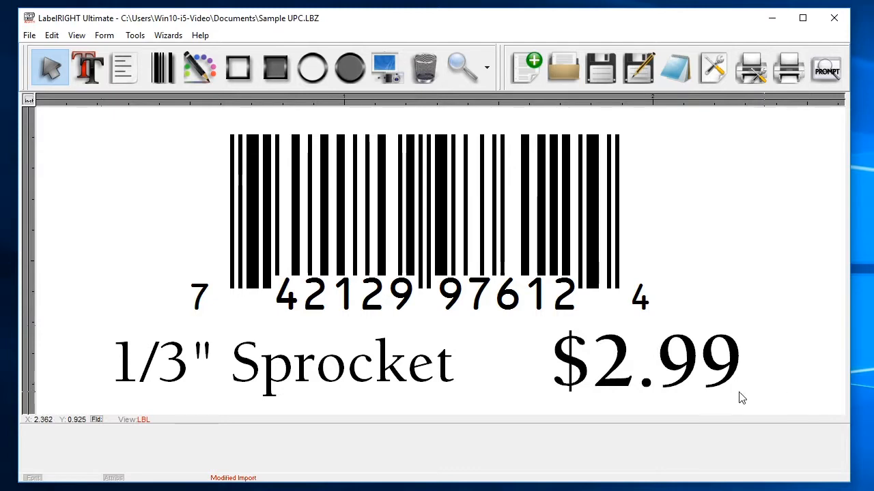
Review the form setup and accept HP Universal Printing PCL 6 with Bitmap bar codes and the Laser 600 dpi printer class.
click(104, 37)
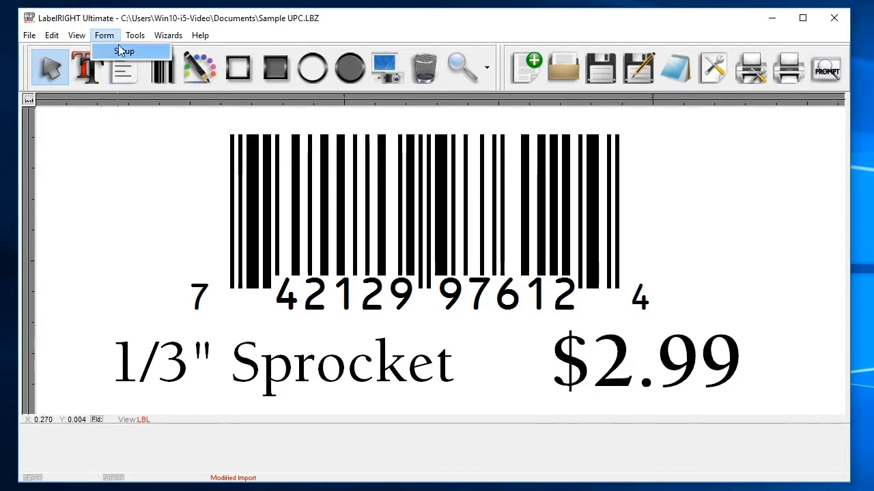
click(144, 56)
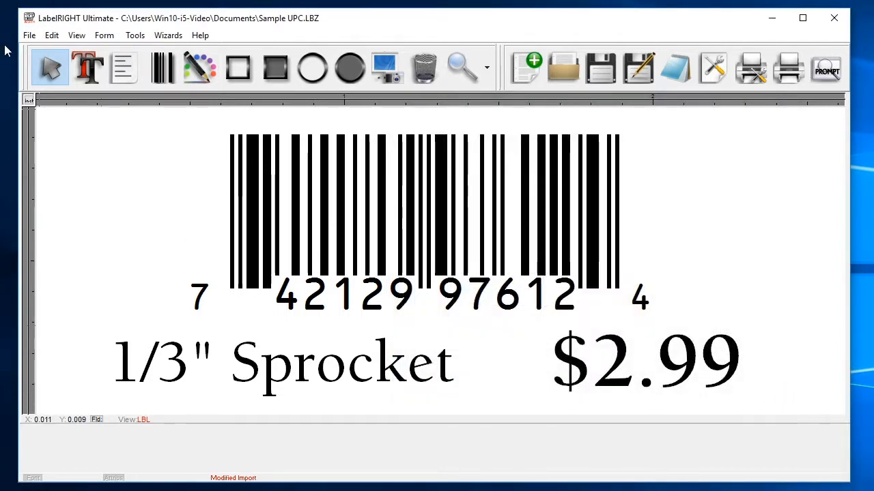
click(31, 39)
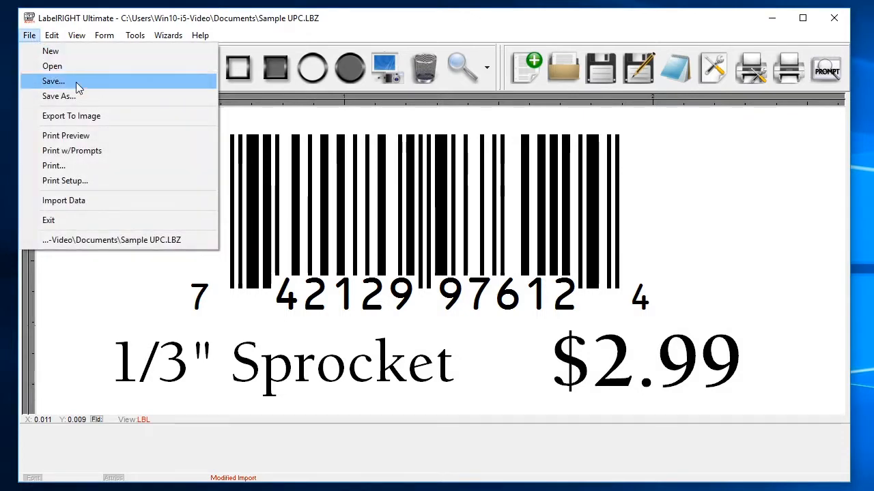
click(111, 185)
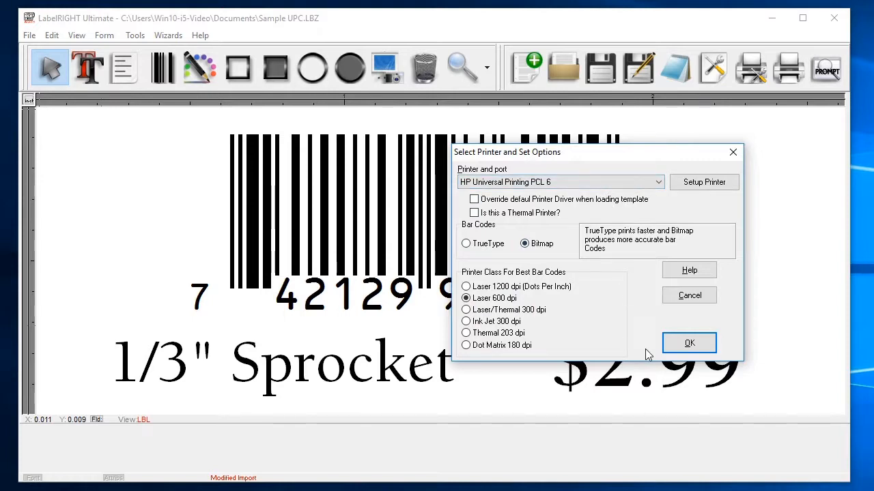
click(683, 346)
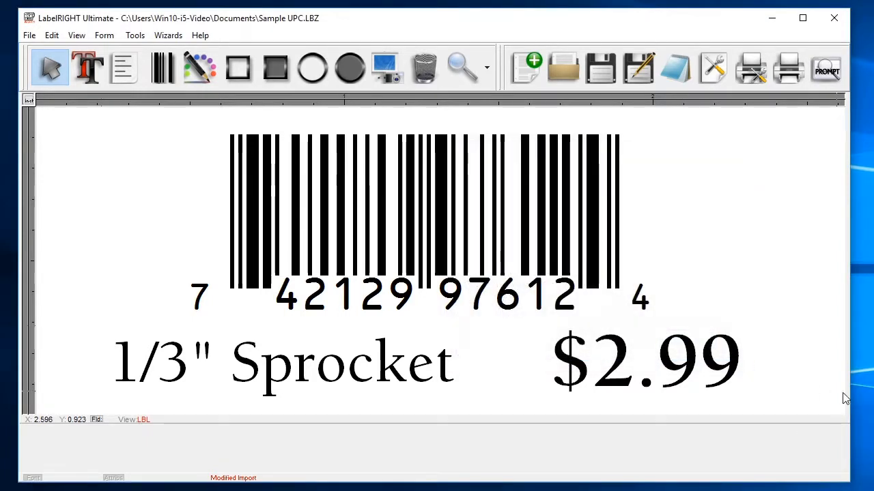
Close LabelRIGHT Ultimate and save the changes to the Sample UPC template.
click(836, 20)
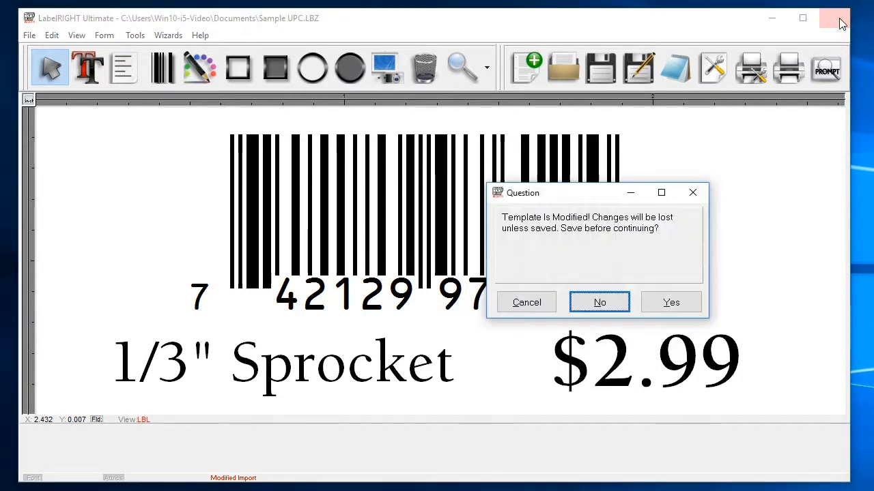
click(659, 306)
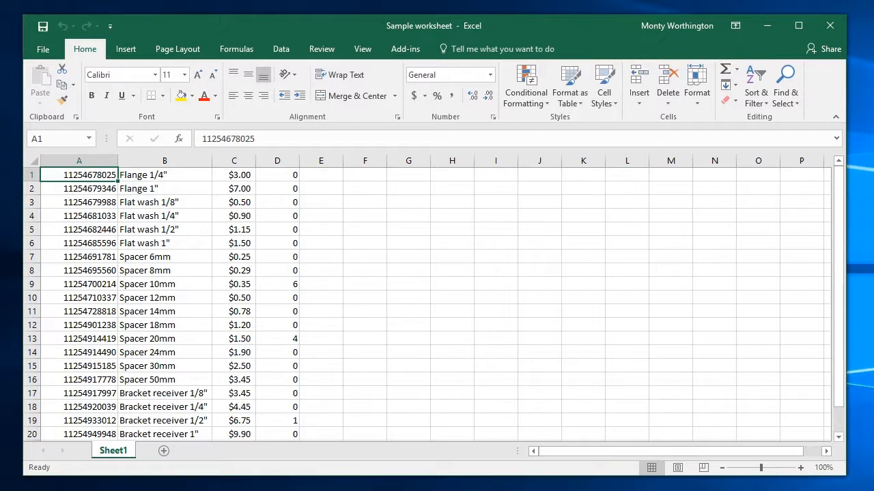
In Excel, open LabelRIGHT label printing for the Sample worksheet and link the Sample UPC template.
click(425, 55)
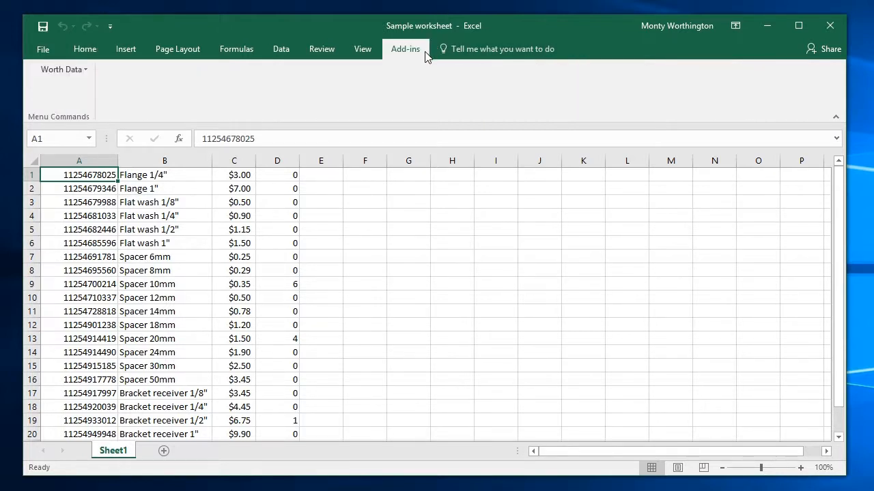
click(87, 72)
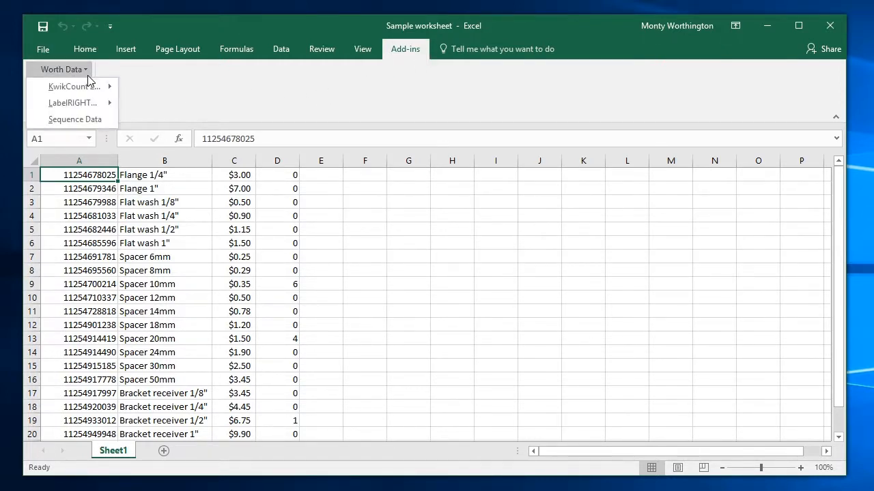
mouse_move(107, 108)
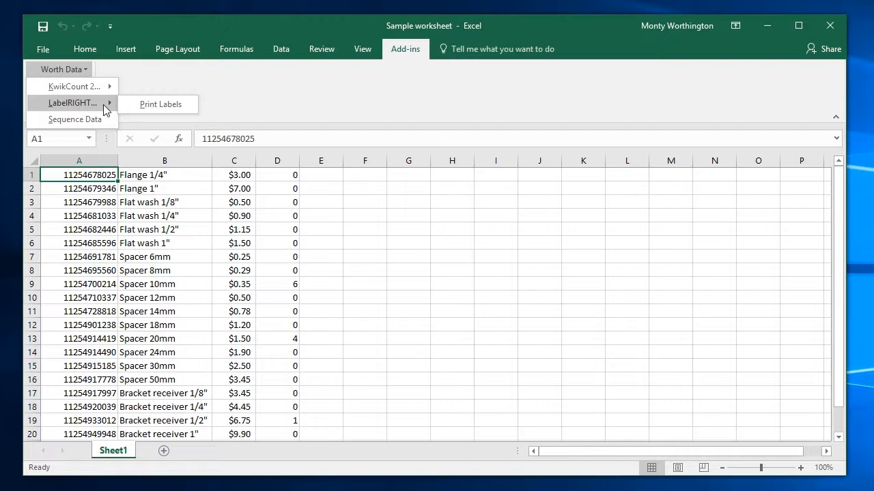
click(194, 110)
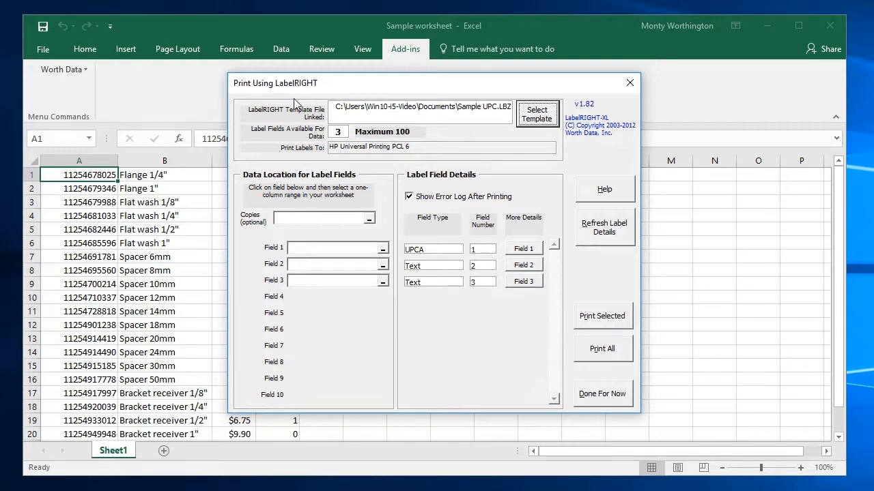
click(539, 116)
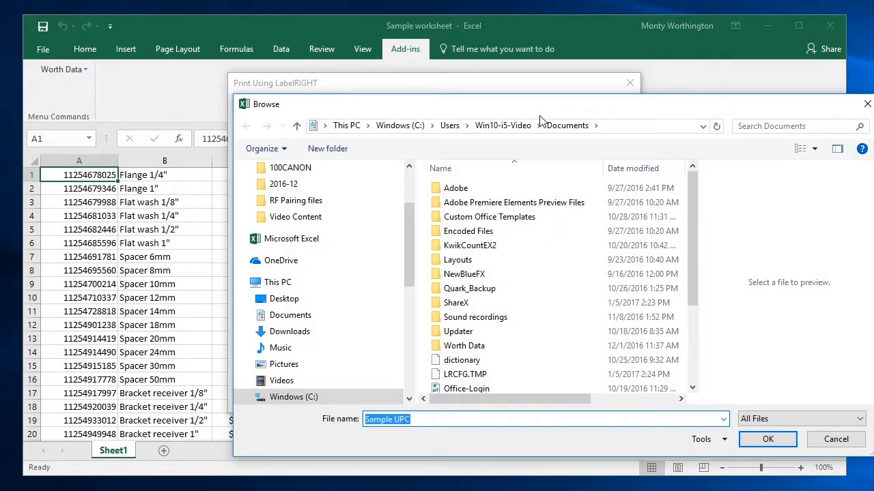
click(759, 446)
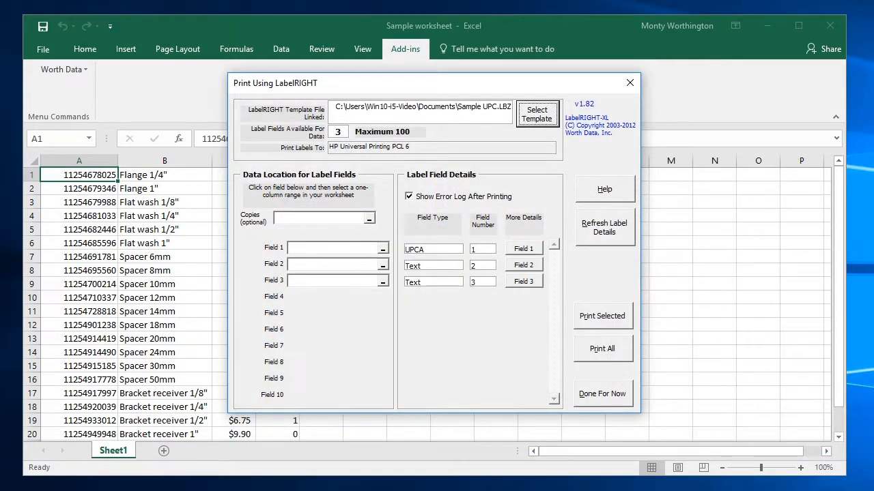
Check the details of the UPCA field and link label Field 1 to the UPC numbers in Sheet1 A1:A22.
click(524, 248)
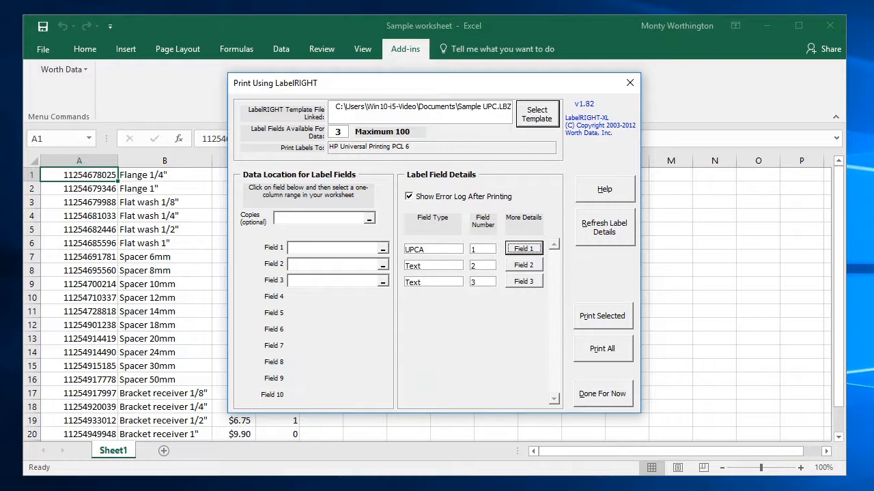
click(382, 253)
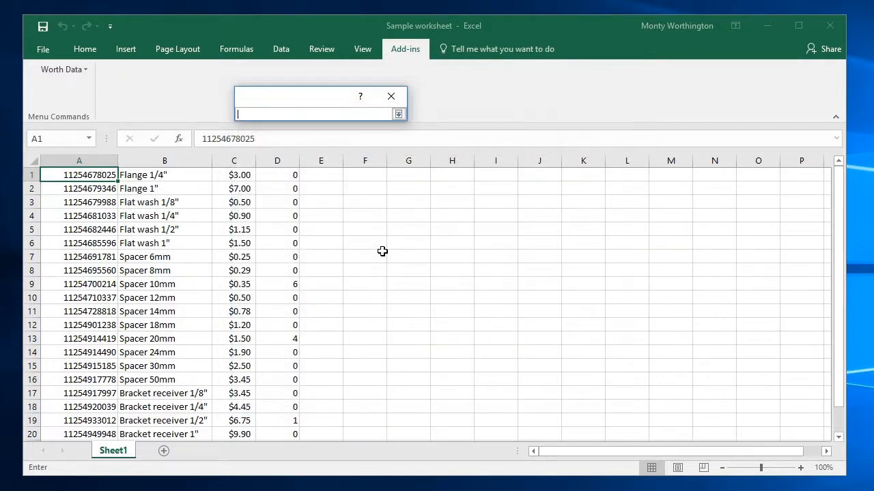
click(99, 177)
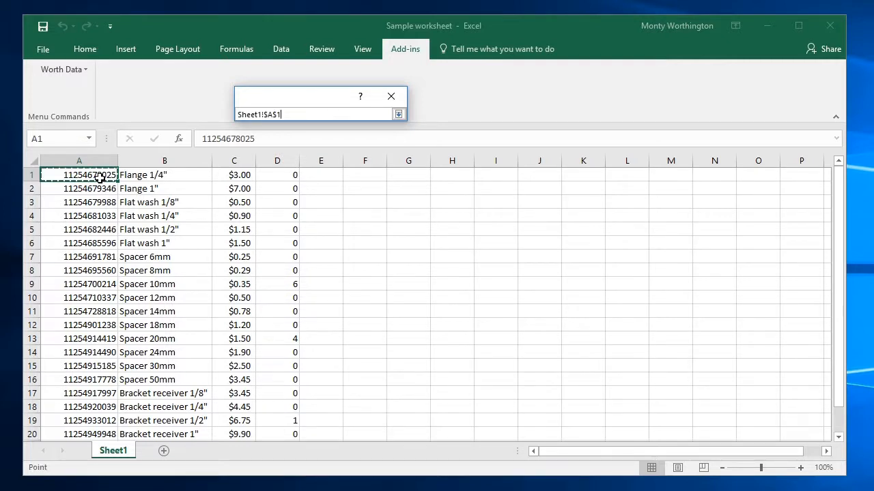
scroll(110, 298, down, 2)
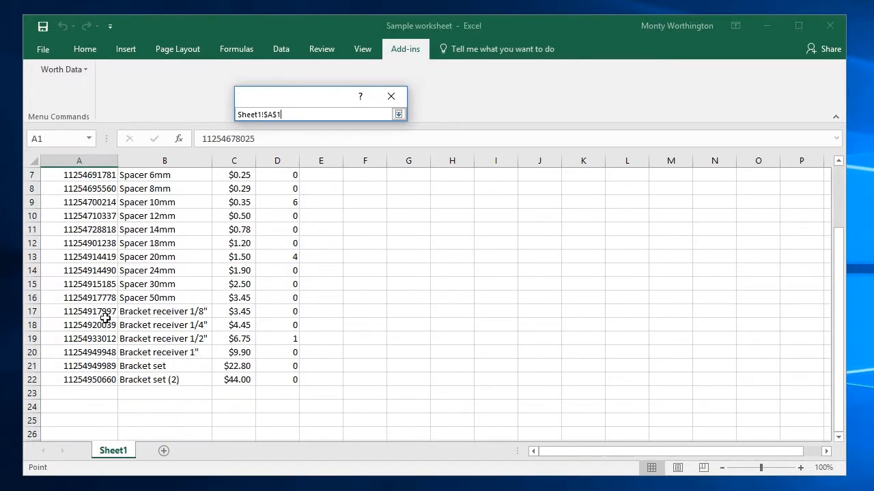
shift+click(99, 379)
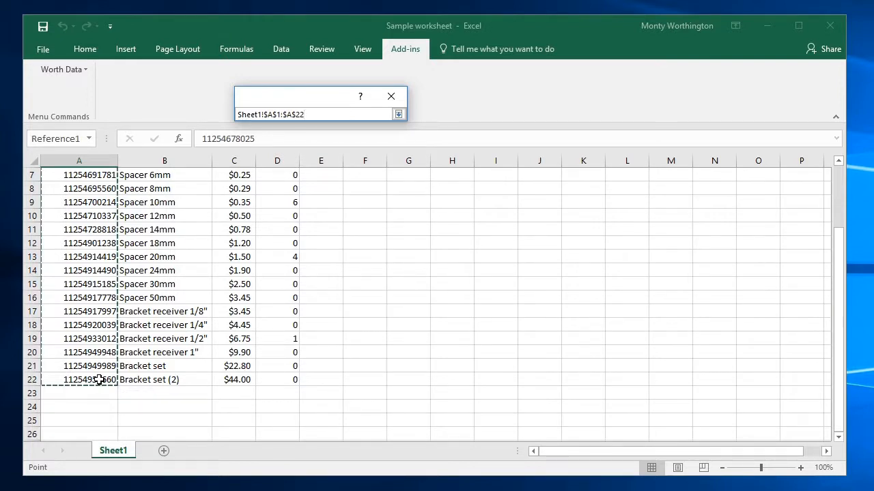
click(398, 103)
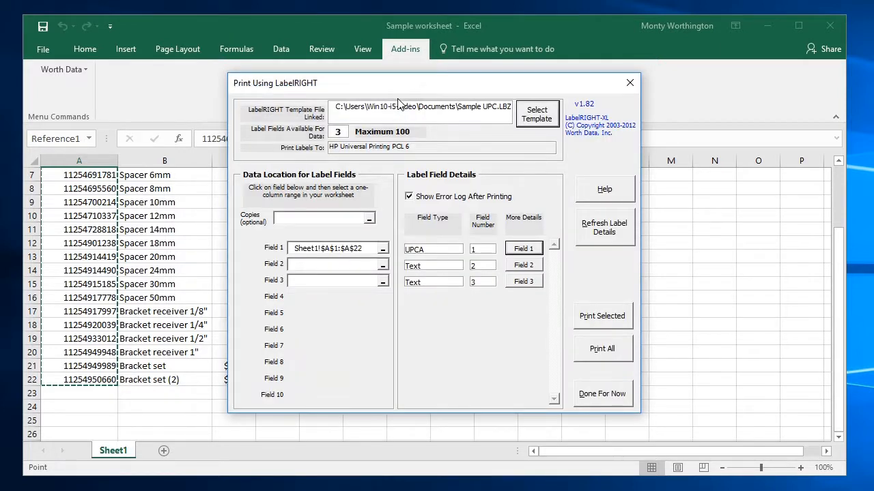
Link label Field 2 to the item descriptions in Sheet1 B1:B22.
click(383, 266)
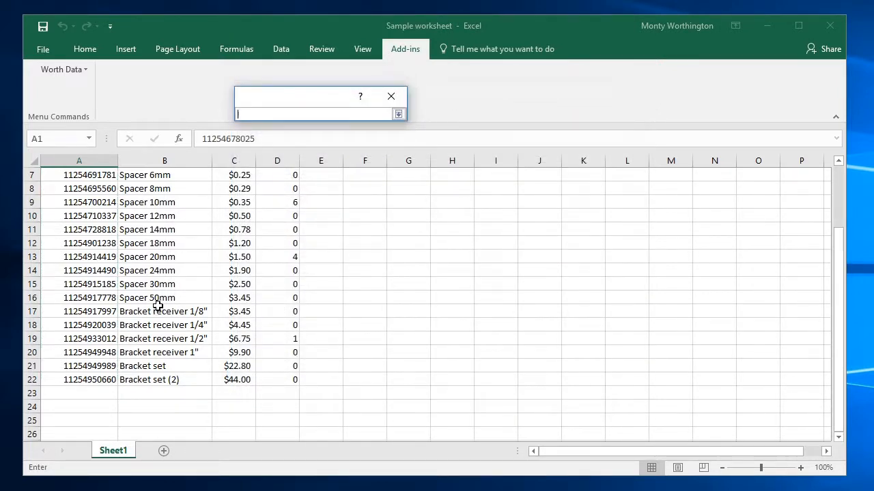
scroll(171, 310, up, 2)
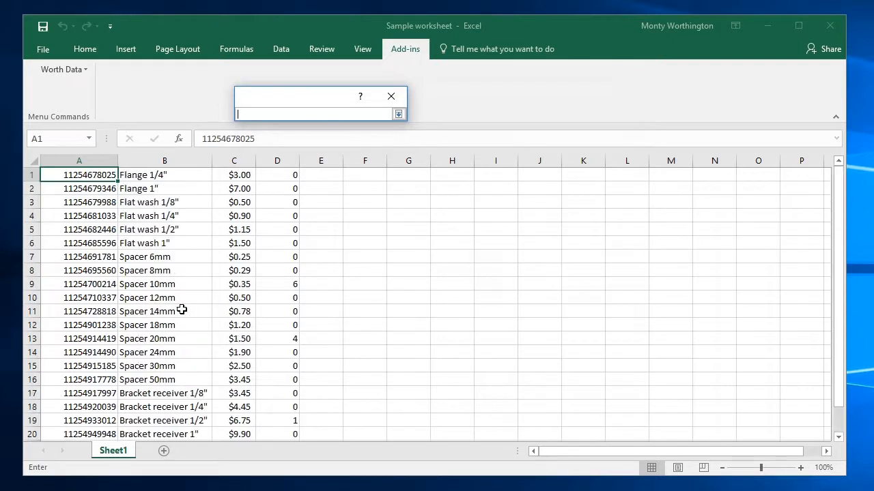
click(183, 175)
scroll(182, 319, down, 2)
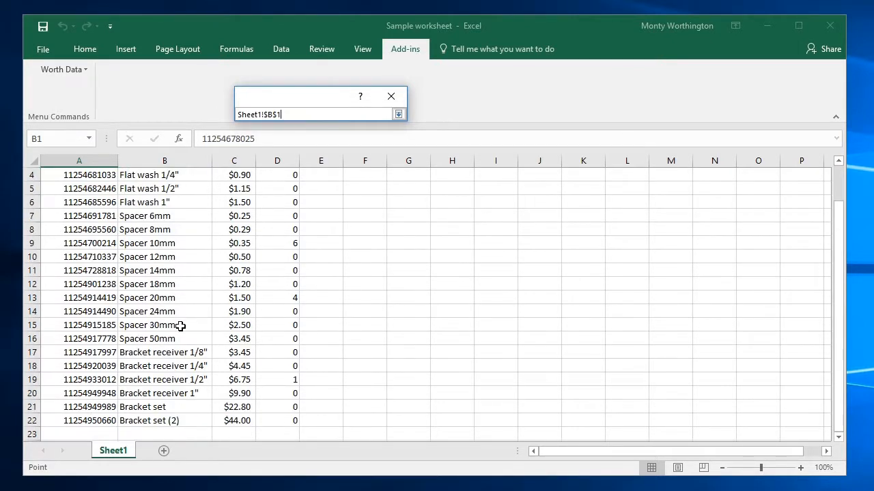
shift+click(191, 381)
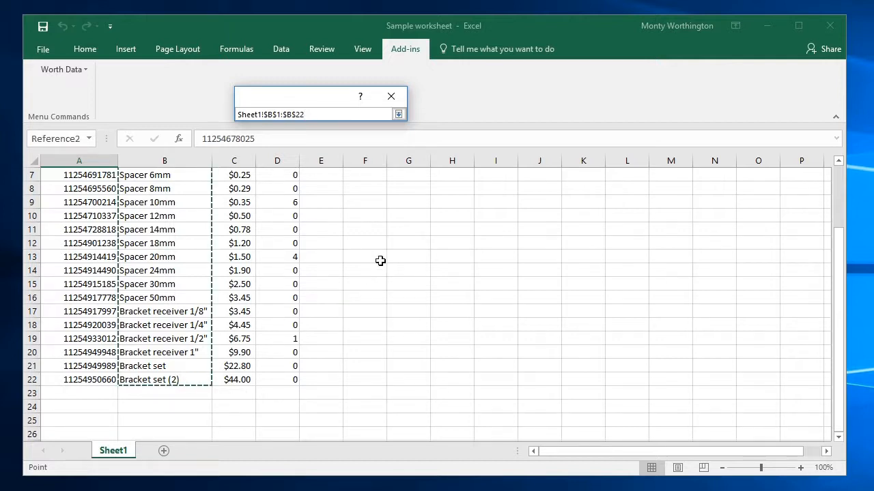
click(394, 101)
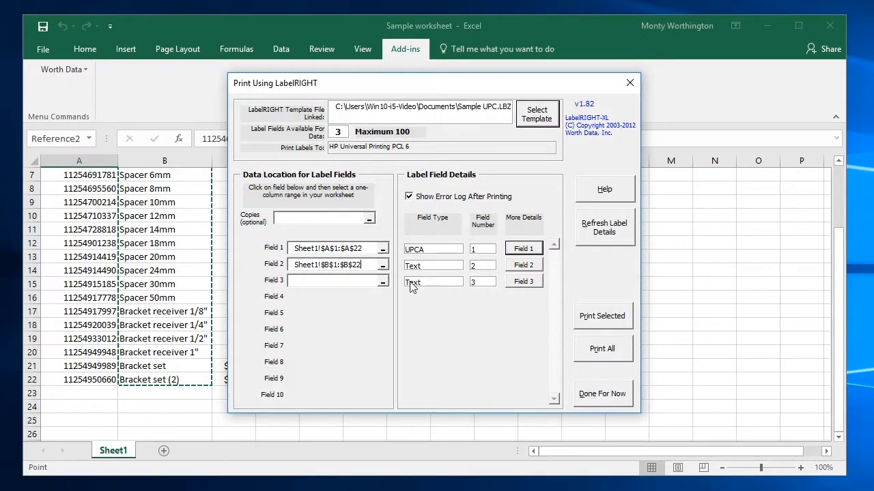
Link label Field 3 to the prices in Sheet1 C1:C22.
click(383, 284)
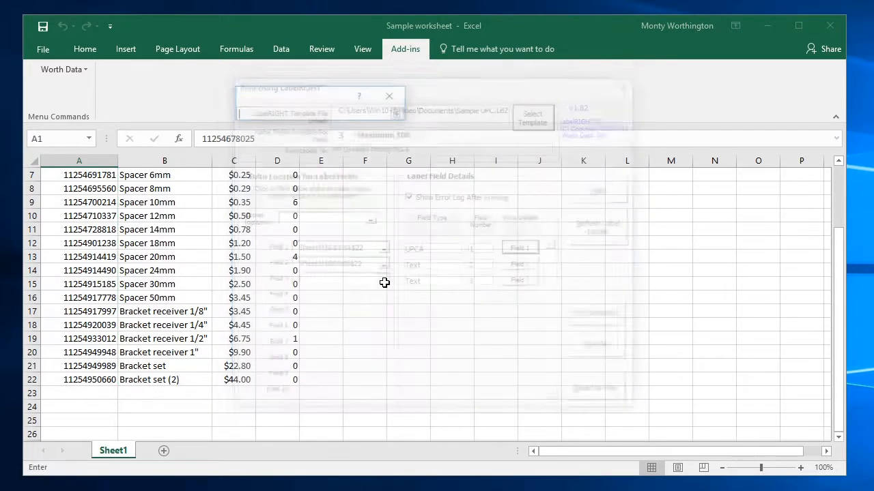
scroll(244, 256, up, 2)
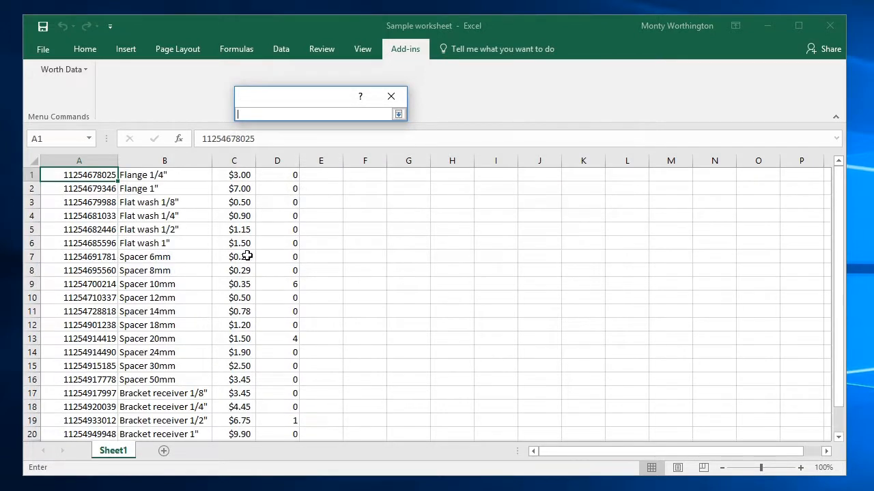
click(244, 179)
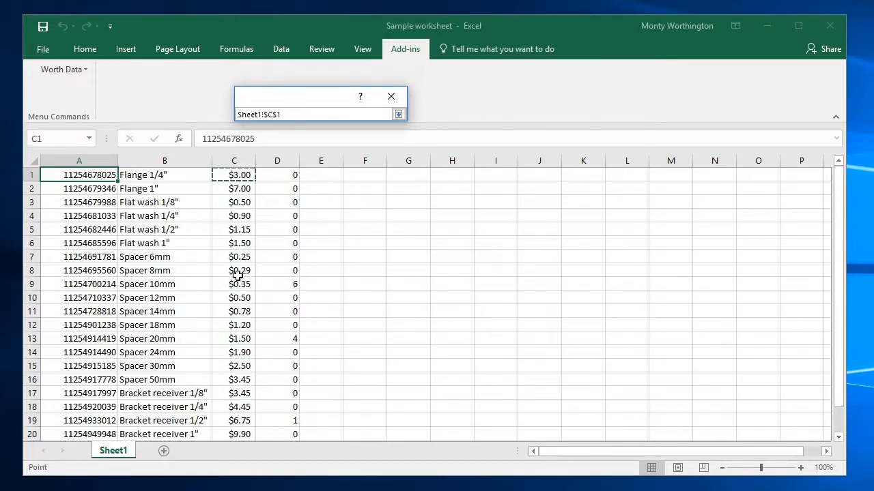
scroll(235, 311, down, 2)
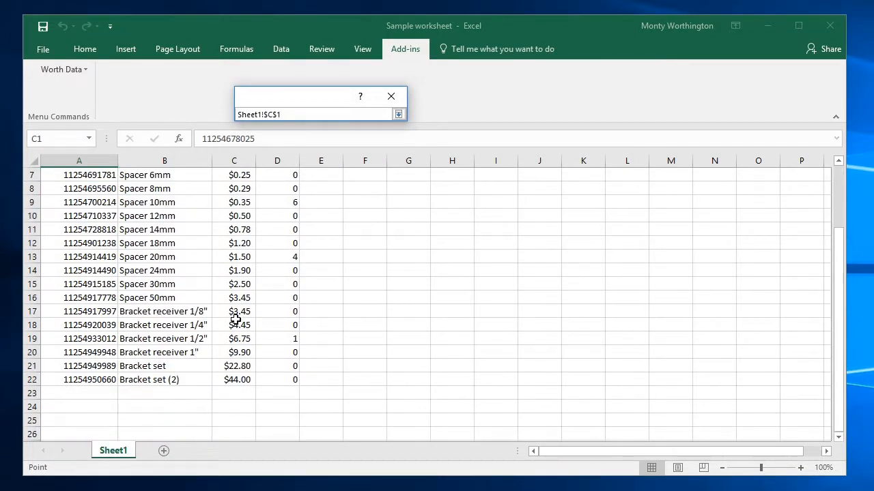
shift+click(247, 378)
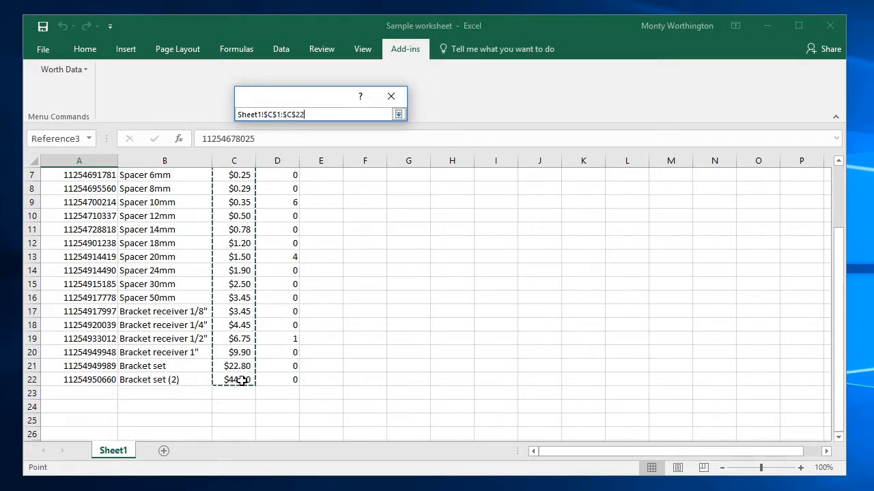
click(392, 96)
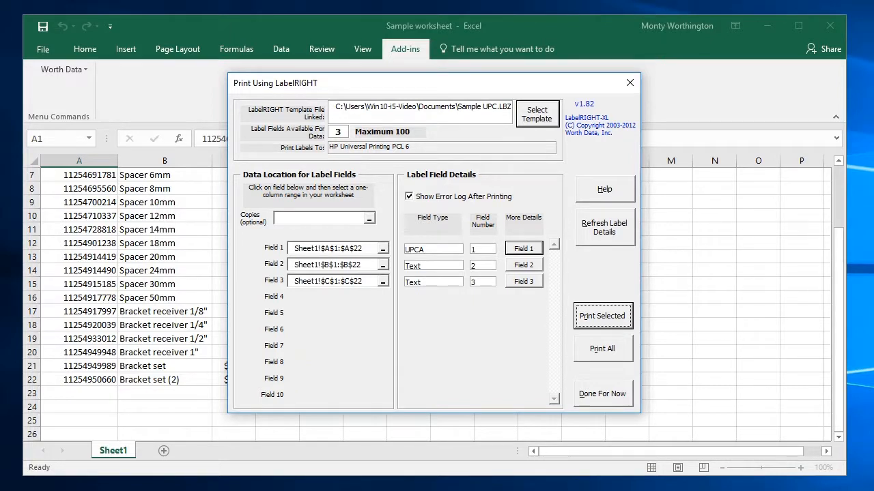
Set the optional Copies range to the quantities in Sheet1 D1:D22.
click(369, 220)
scroll(371, 335, up, 2)
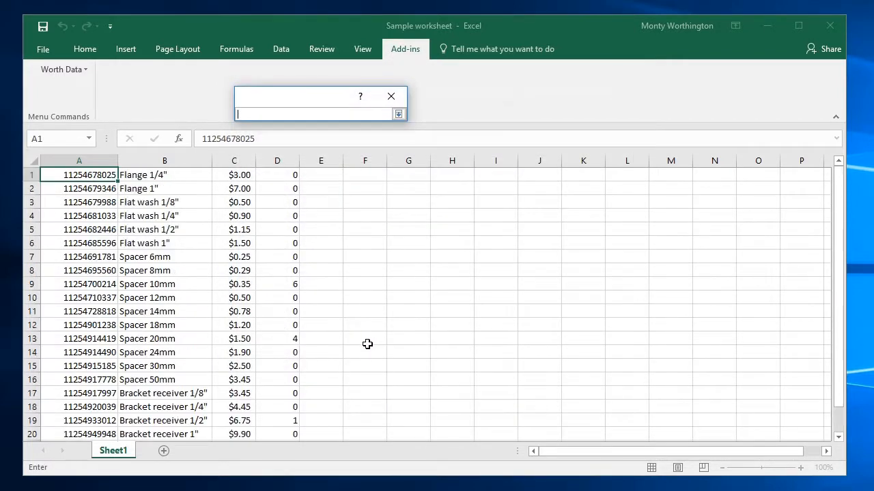
click(280, 177)
scroll(285, 308, down, 1)
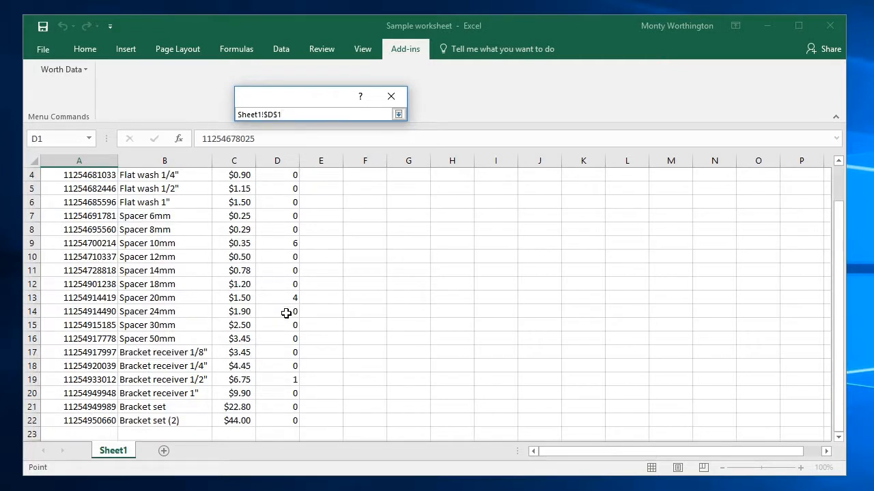
shift+click(284, 424)
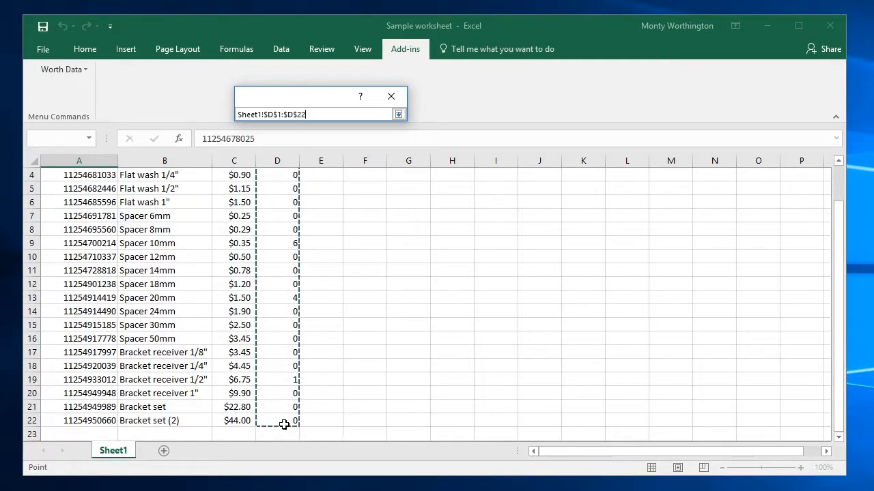
click(391, 97)
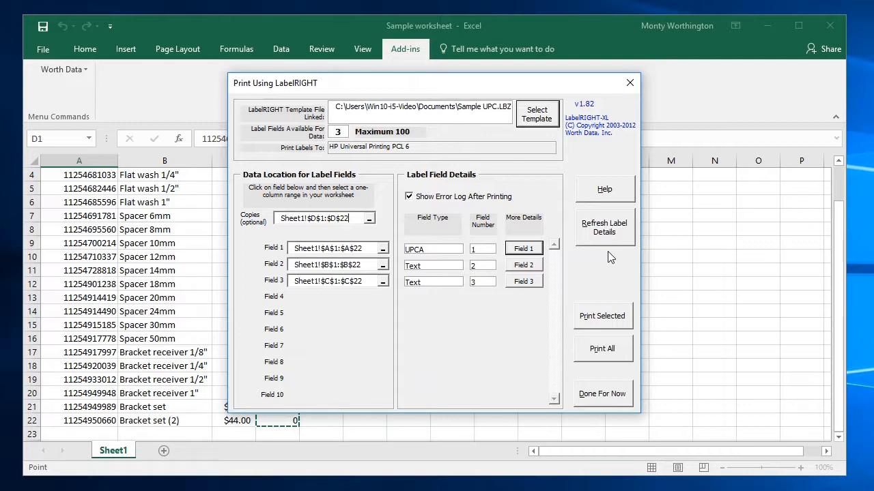
Move the print dialog clear of the quantity column, print all the labels and dismiss the import status log.
drag(526, 89, 613, 103)
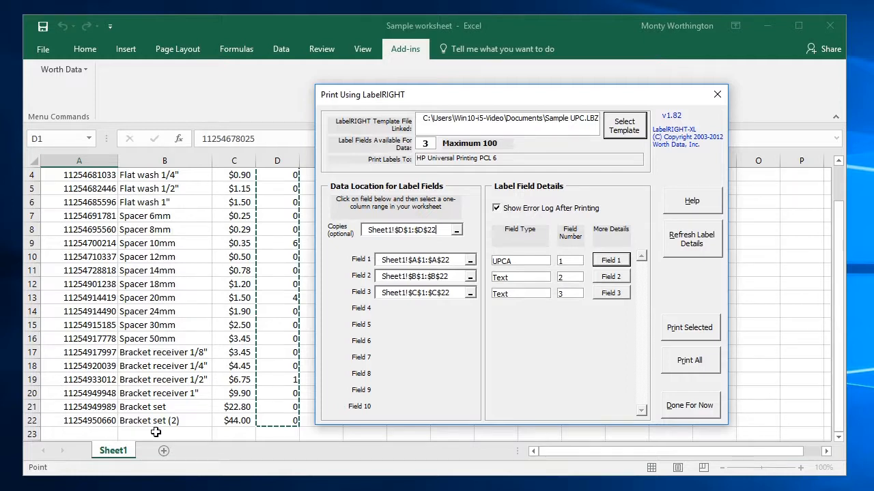
click(710, 367)
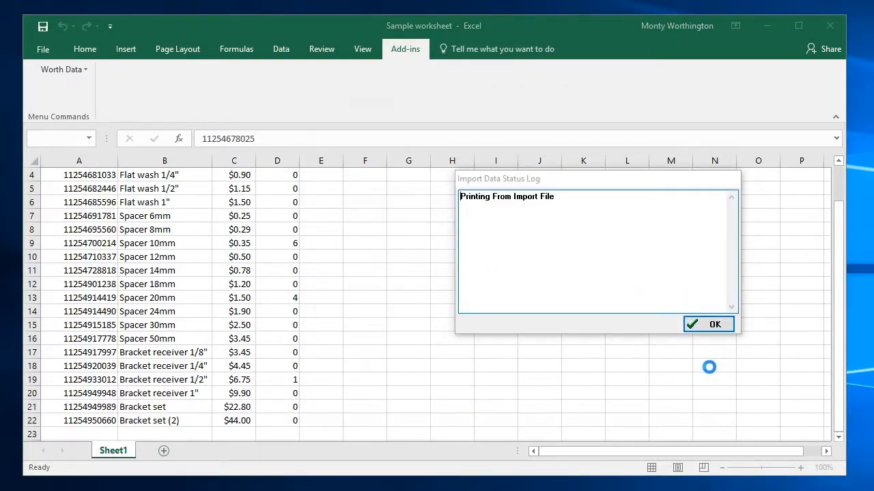
click(715, 325)
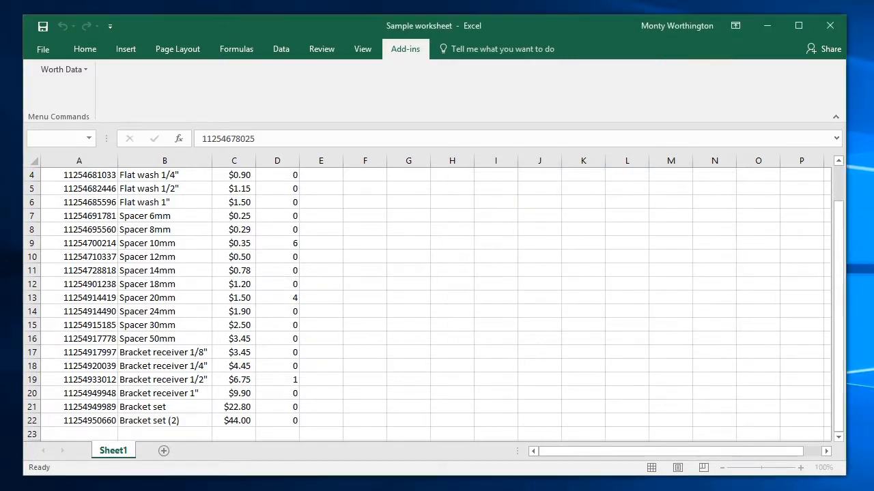